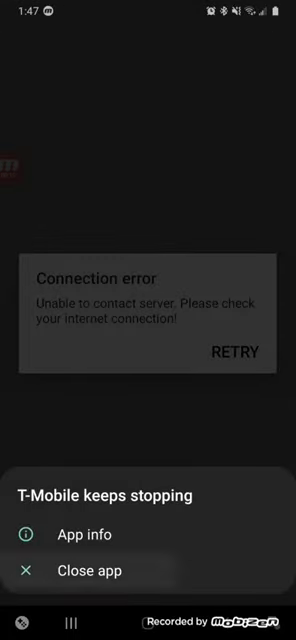
- Close the T-Mobile 'keeps stopping' notice, leaving only Roblox's connection error
left_click(89, 570)
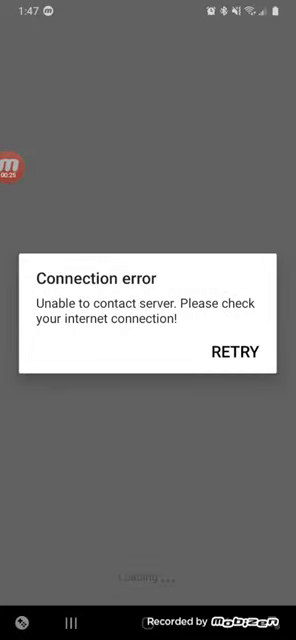
- Dismiss the crash notice and swipe away background apps in Recents, including FREE
left_click(71, 622)
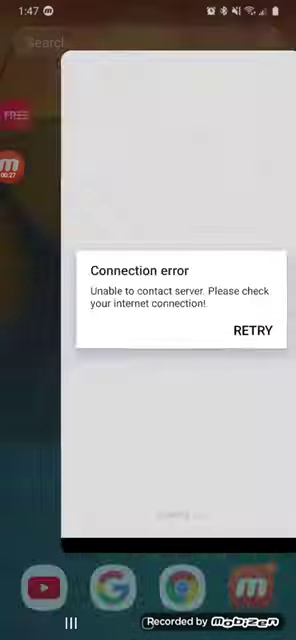
left_click(89, 569)
left_click_drag(272, 280, 272, 80)
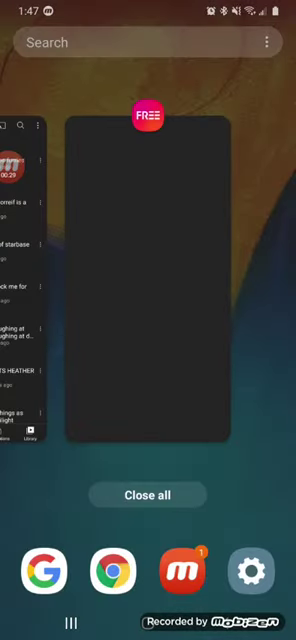
left_click_drag(148, 280, 148, 60)
left_click(148, 495)
left_click_drag(148, 450, 148, 200)
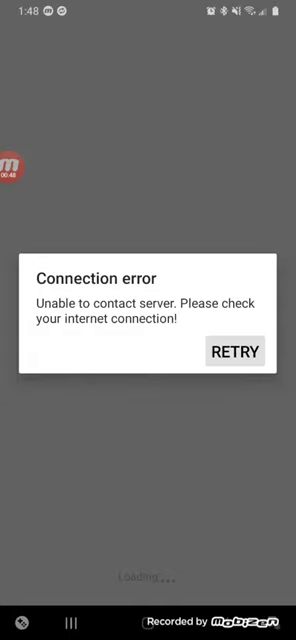
left_click(234, 351)
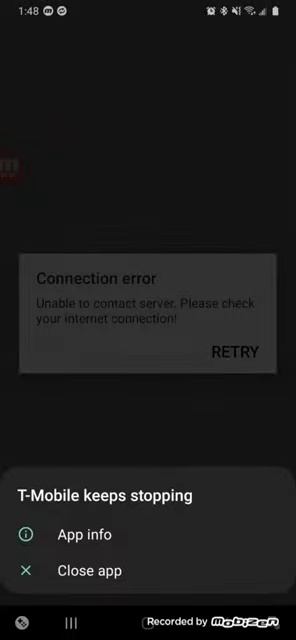
- Close the T-Mobile crash notice and pick 'roblox' from YouTube's past searches
left_click(89, 570)
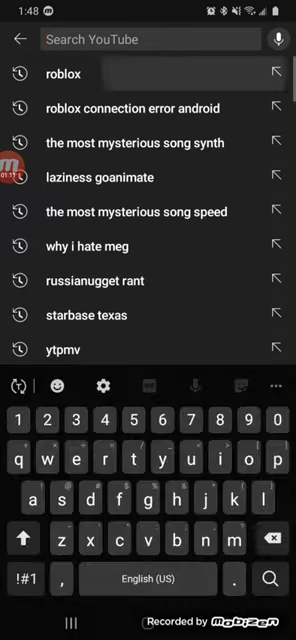
left_click(63, 73)
- Open the Pressure Wash Simulator ROBLOX video and expand its comments
left_click(278, 39)
left_click(180, 39)
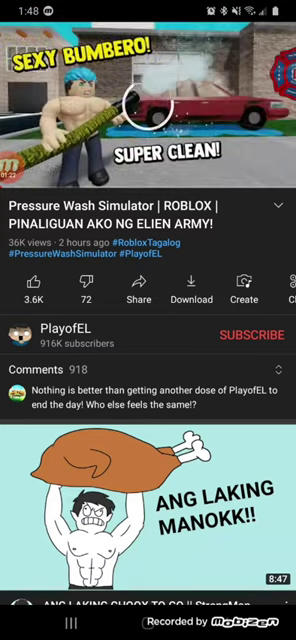
left_click(148, 386)
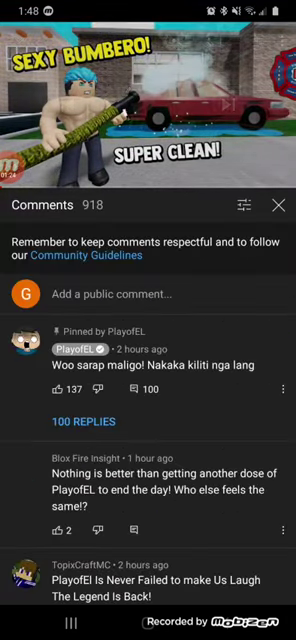
scroll(148, 420, "down", 5)
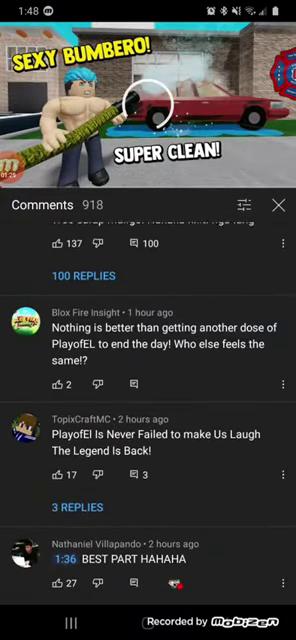
scroll(148, 400, "down", 2)
- Sort the comments Newest first, then return to the roblox search results
left_click(244, 205)
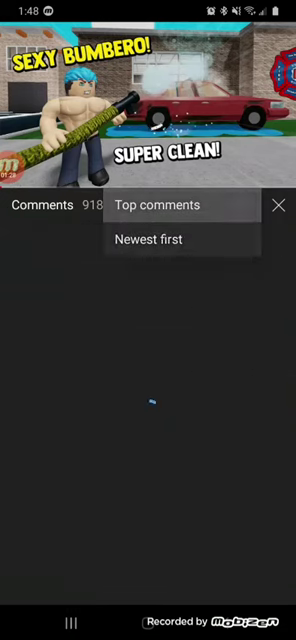
left_click(160, 239)
scroll(148, 420, "down", 4)
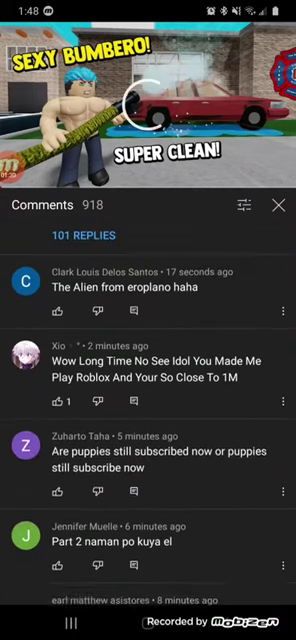
scroll(148, 420, "down", 2)
scroll(148, 420, "down", 2)
scroll(148, 420, "up", 6)
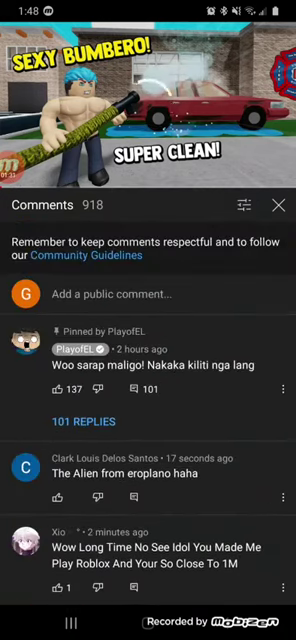
key("XF86Back")
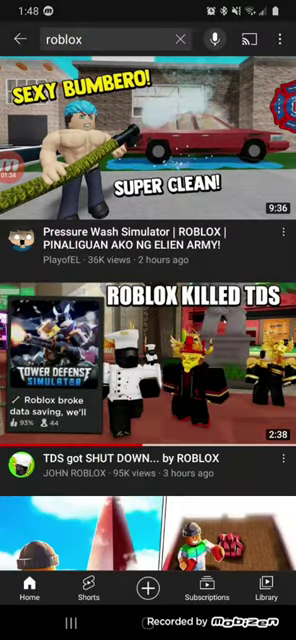
- Open the TDS got SHUT DOWN video and sort its comments Newest first
left_click(148, 140)
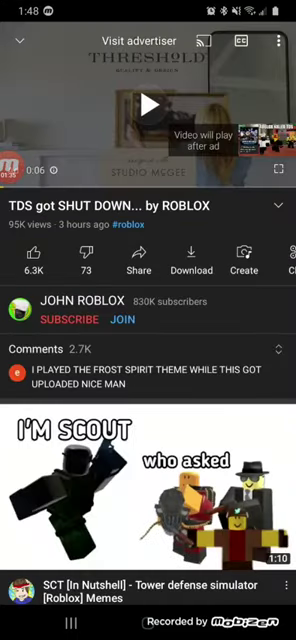
left_click(148, 360)
left_click(244, 204)
left_click(160, 238)
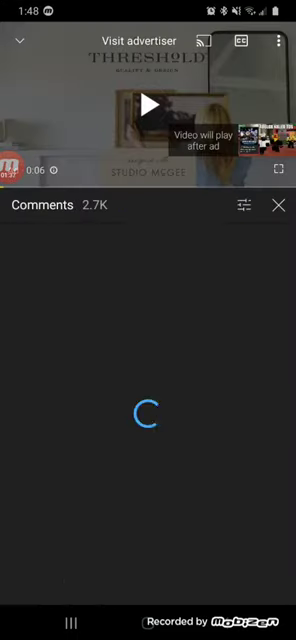
scroll(148, 450, "down", 5)
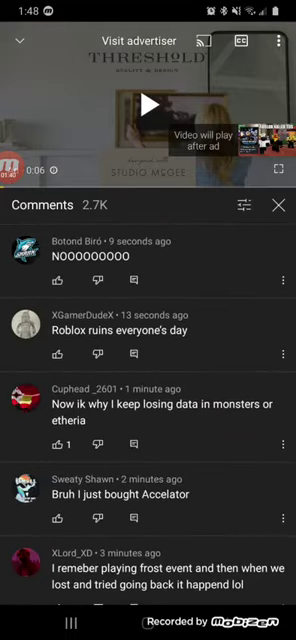
scroll(148, 450, "down", 3)
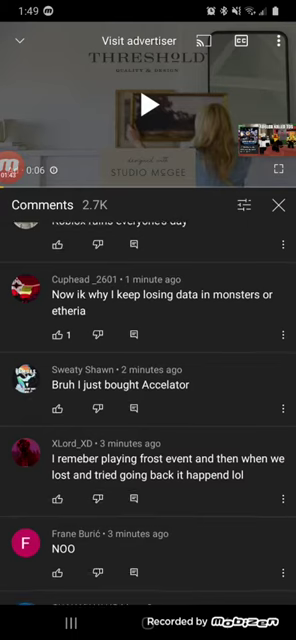
scroll(148, 450, "down", 3)
scroll(148, 450, "down", 3)
scroll(148, 450, "down", 2)
scroll(148, 450, "down", 4)
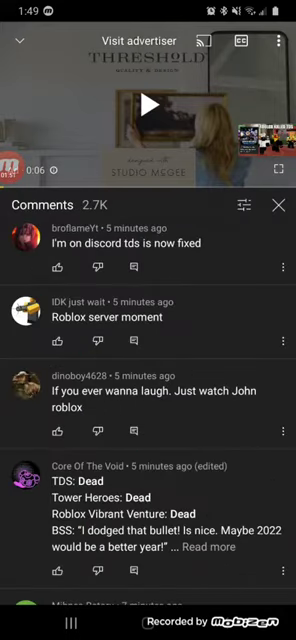
scroll(148, 450, "down", 4)
scroll(148, 450, "down", 1)
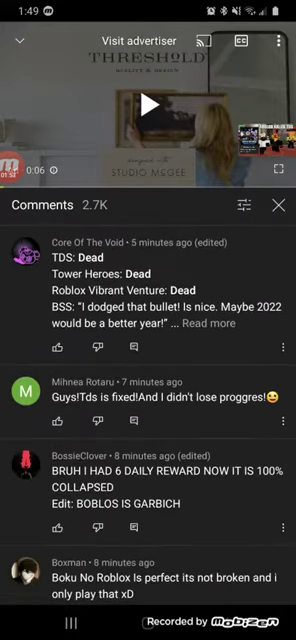
scroll(148, 450, "down", 2)
scroll(148, 450, "down", 3)
scroll(148, 450, "down", 1)
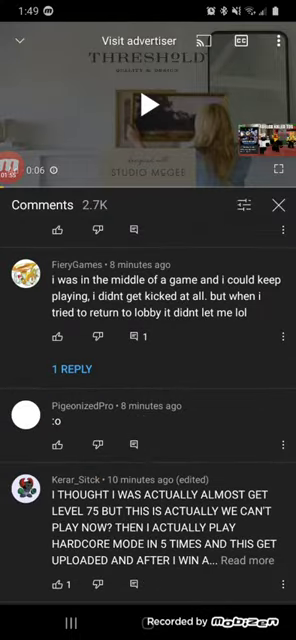
scroll(148, 450, "down", 3)
scroll(148, 450, "down", 2)
scroll(148, 450, "down", 2)
scroll(148, 450, "down", 2)
scroll(148, 450, "down", 4)
scroll(148, 450, "down", 1)
scroll(148, 450, "down", 3)
scroll(148, 450, "down", 1)
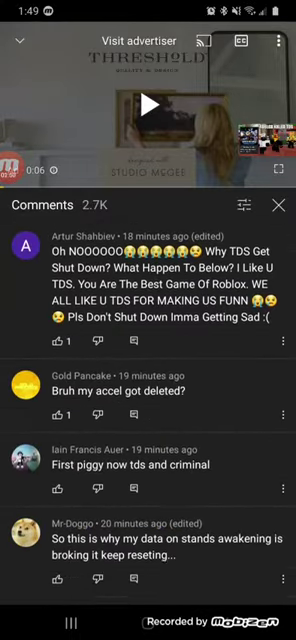
scroll(148, 450, "down", 4)
scroll(148, 450, "down", 1)
scroll(148, 450, "down", 2)
scroll(148, 450, "down", 2)
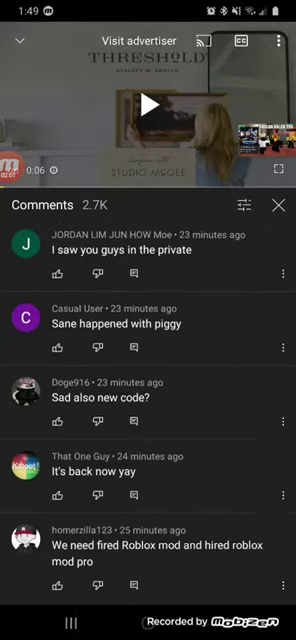
scroll(148, 450, "down", 2)
scroll(148, 450, "down", 1)
scroll(148, 450, "down", 2)
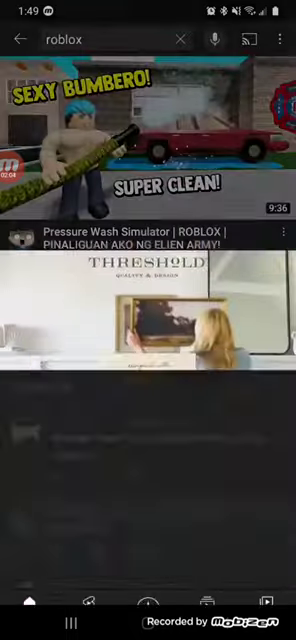
scroll(148, 300, "down", 4)
scroll(148, 300, "down", 1)
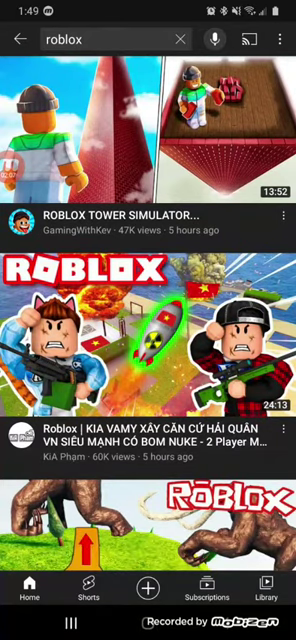
- Bring up the Android recent apps switcher from YouTube
left_click(71, 623)
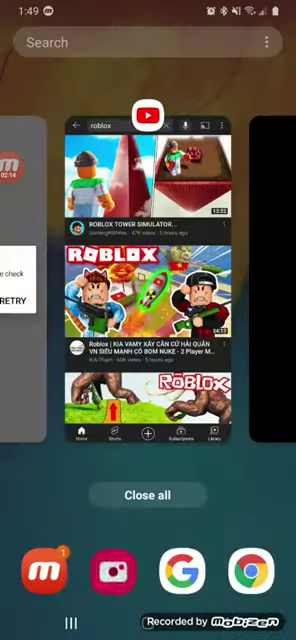
scroll(148, 300, "left", 1)
- Return to Roblox from Recents and retry the server connection
left_click(148, 360)
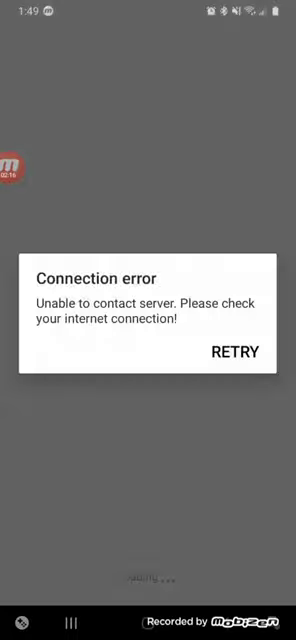
left_click(235, 351)
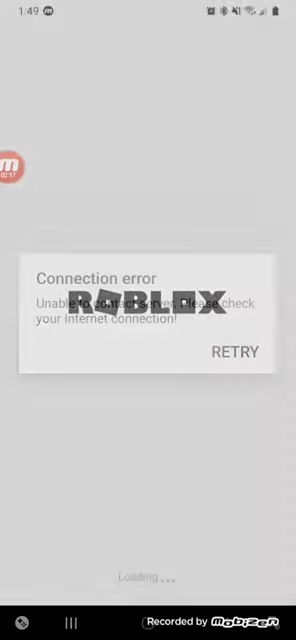